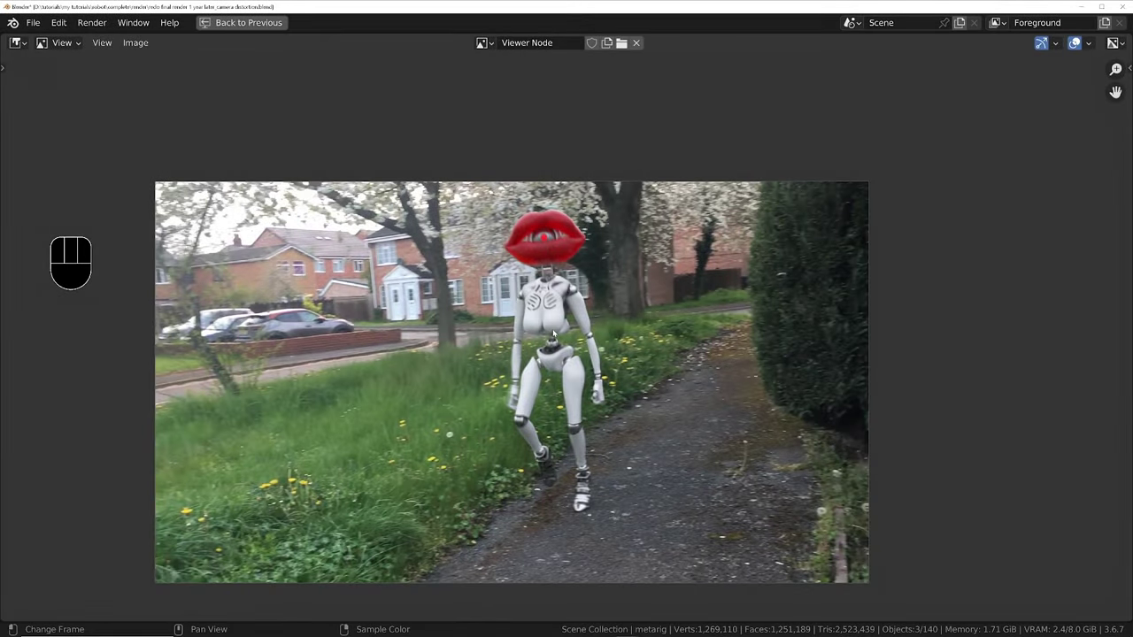
Restore the Compositing layout and bring the grading and colour correction frames into view.
key(ctrl+space)
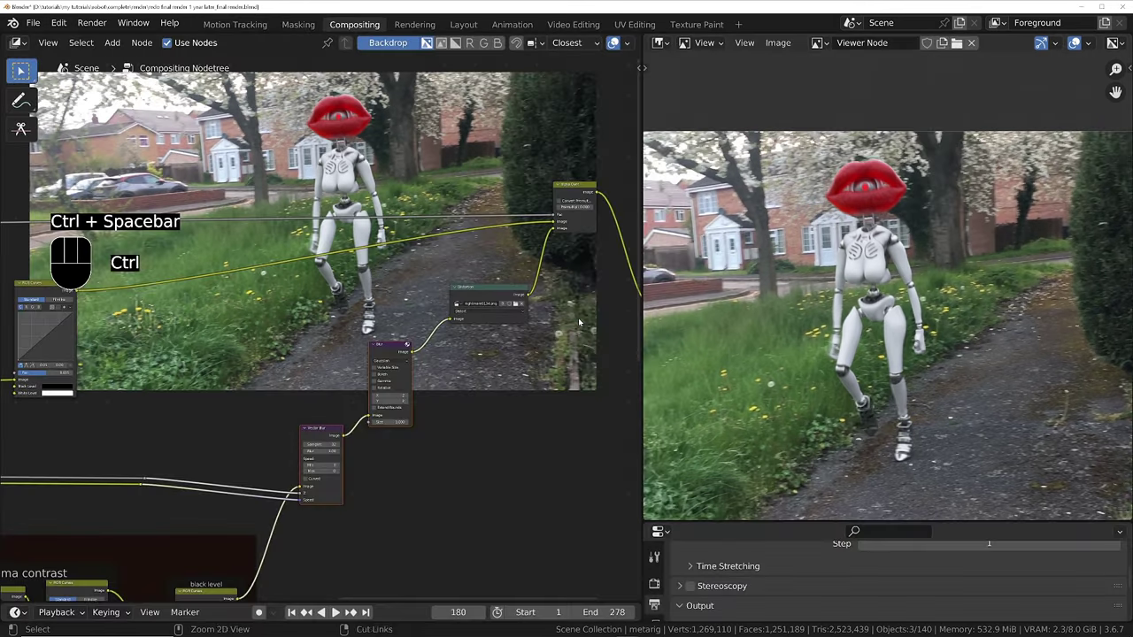
middle_drag(275, 447, 443, 292)
scroll(443, 292, down, 2)
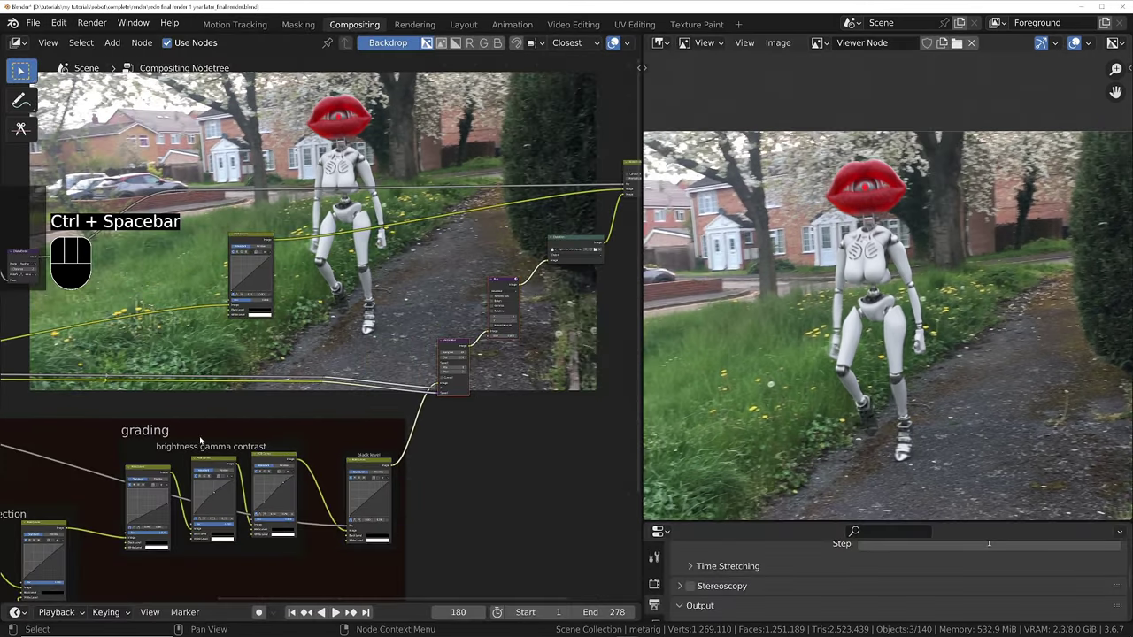
middle_drag(221, 443, 443, 337)
scroll(131, 466, up, 7)
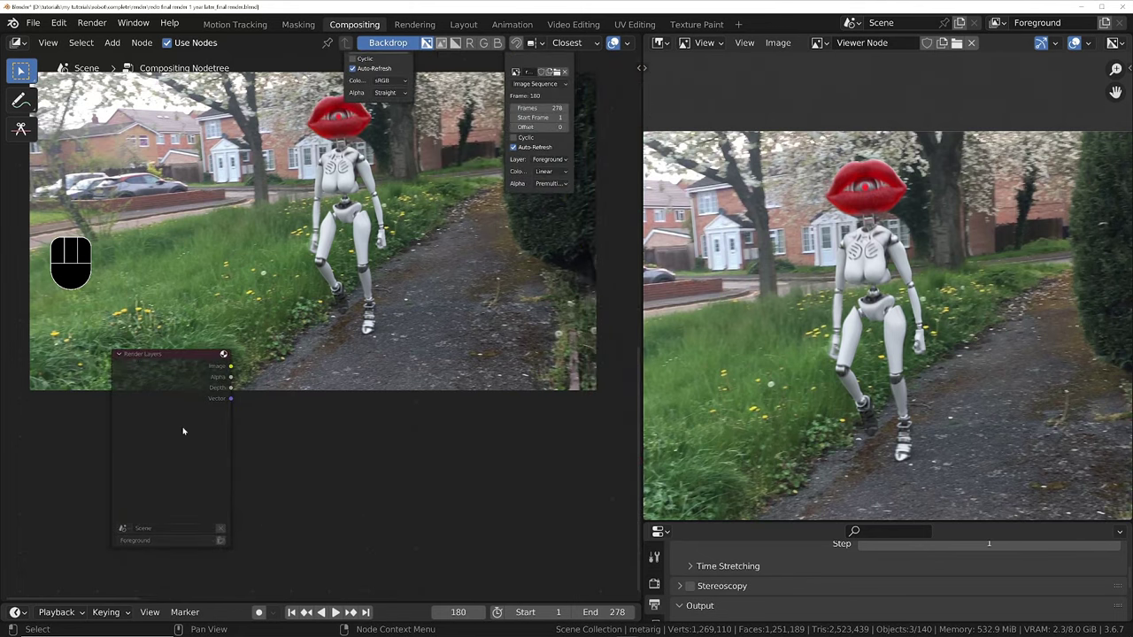
Pan to the end of the node chain and reposition a node near the outputs.
scroll(184, 430, down, 7)
middle_drag(531, 229, 249, 389)
key(g)
click(533, 309)
scroll(485, 313, up, 4)
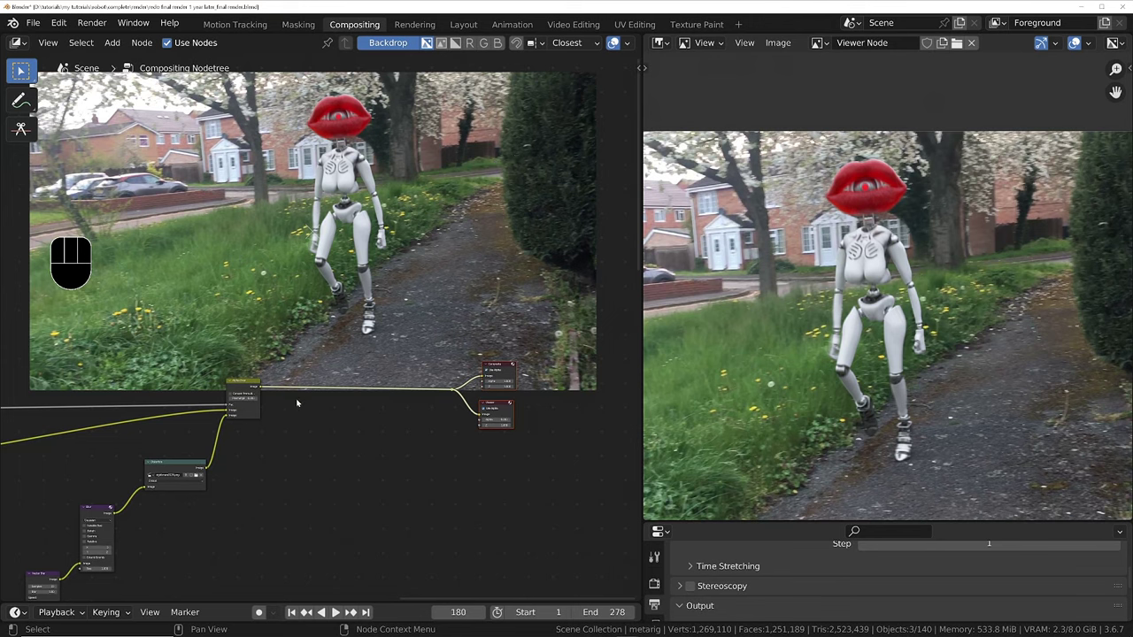
Add an RGB Curves node by searching the node list for 'rgb'.
scroll(298, 399, up, 3)
middle_drag(298, 399, 309, 475)
key(shift+a)
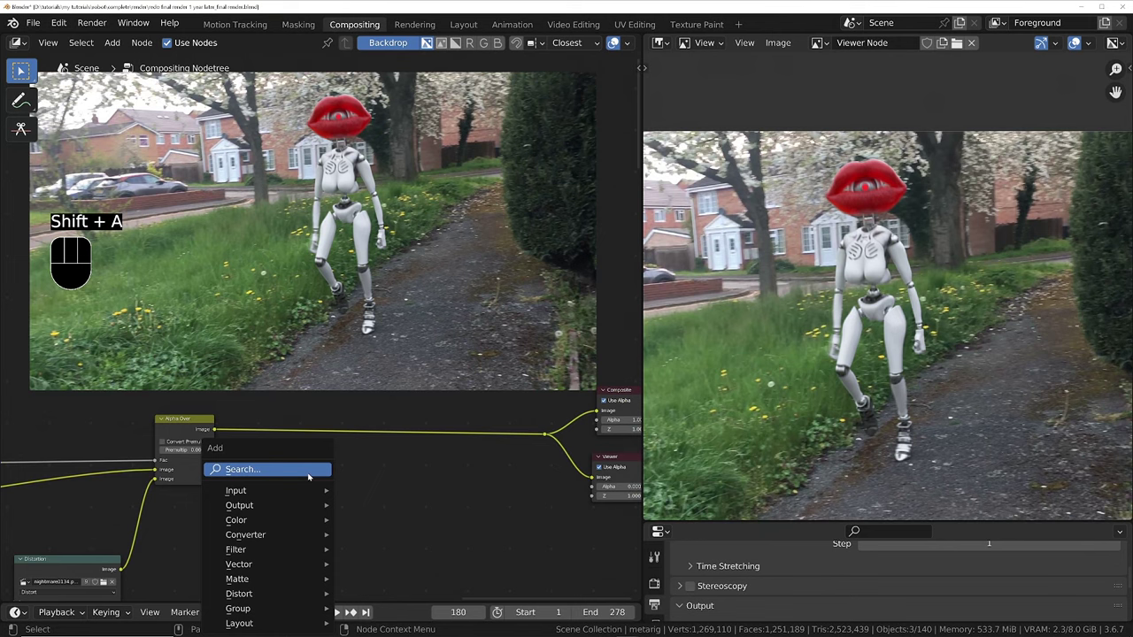
click(307, 472)
text(rgb)
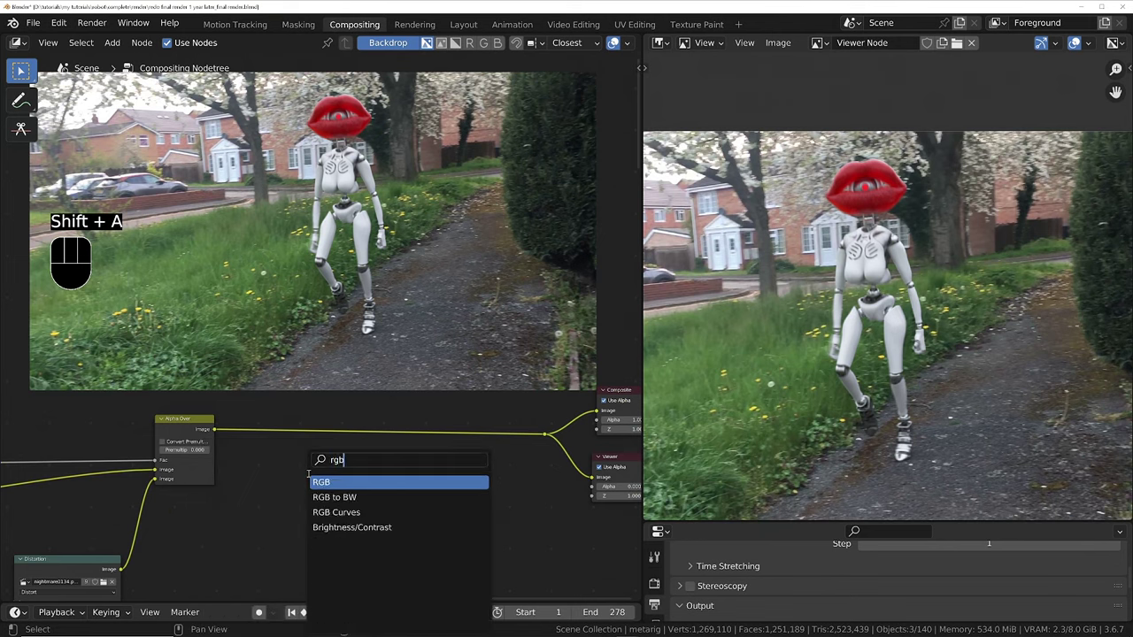
key(Down)
key(Down)
key(Return)
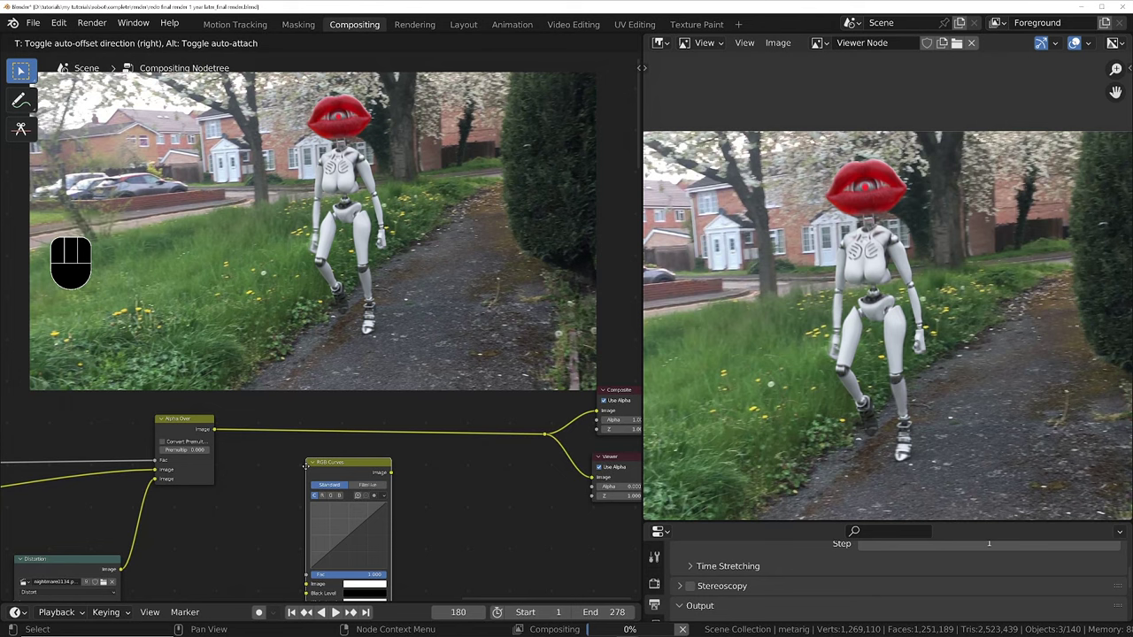
Drop the RGB Curves node onto the Composite link and chain a duplicate after it.
click(284, 394)
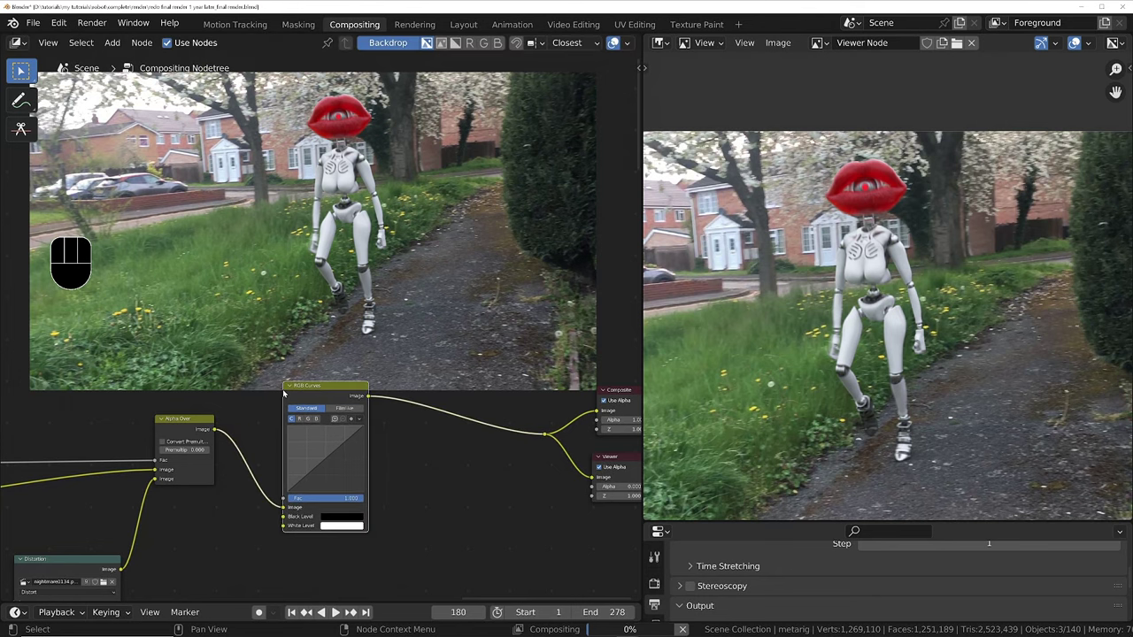
key(shift+d)
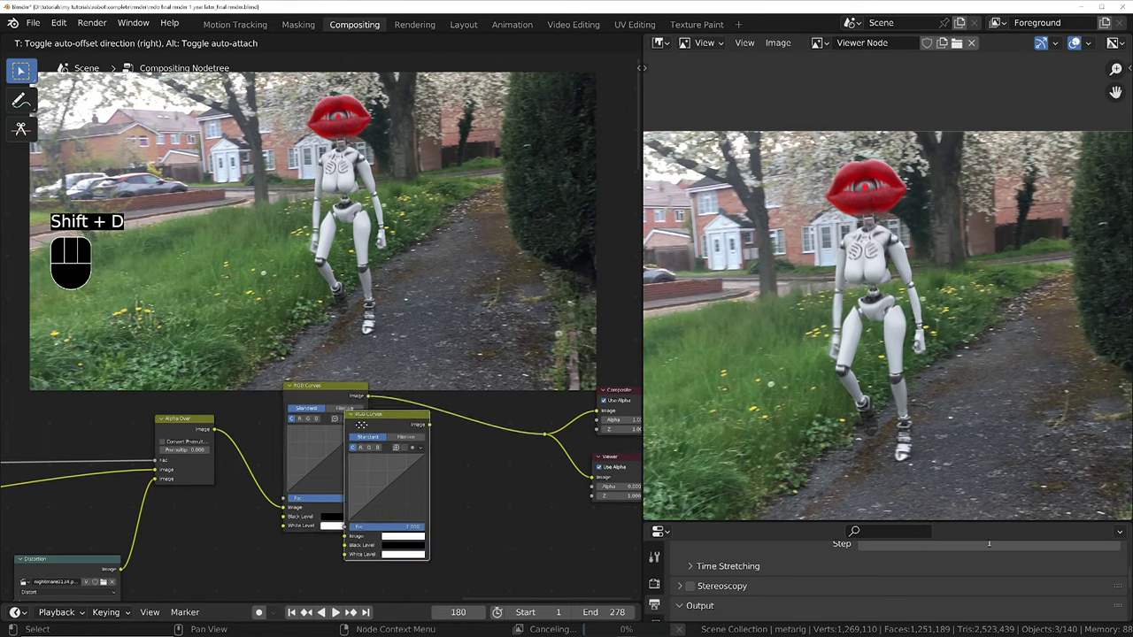
click(415, 391)
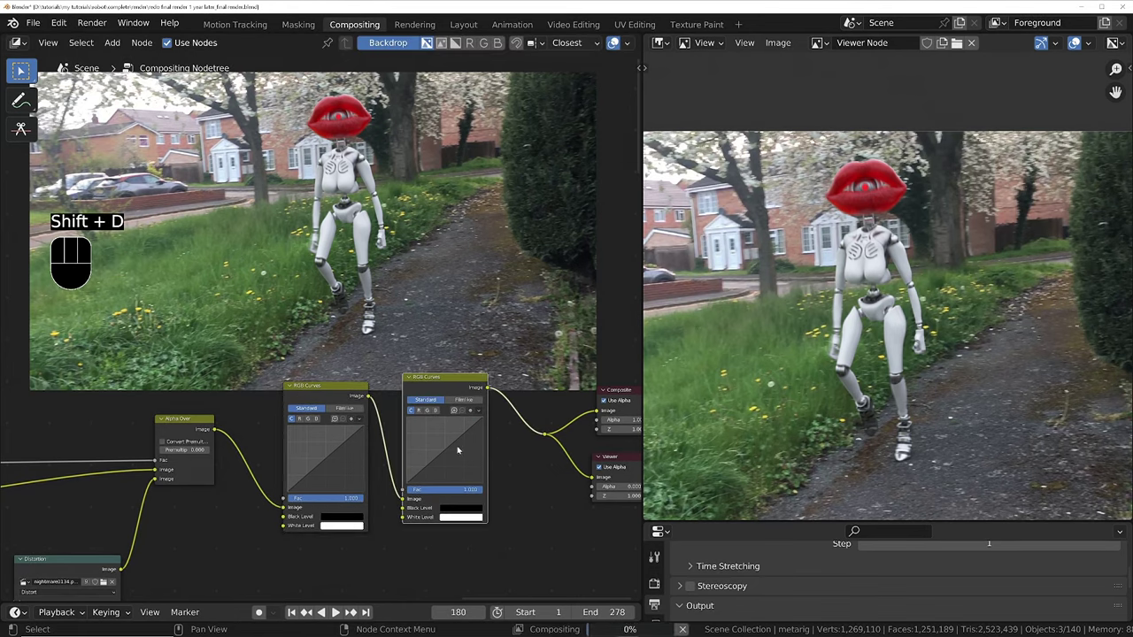
Box-select the Blur and Vector Blur nodes.
scroll(192, 518, down, 2)
middle_drag(192, 519, 235, 376)
drag(182, 377, 403, 520)
Mute the selected Blur and Vector Blur nodes.
key(m)
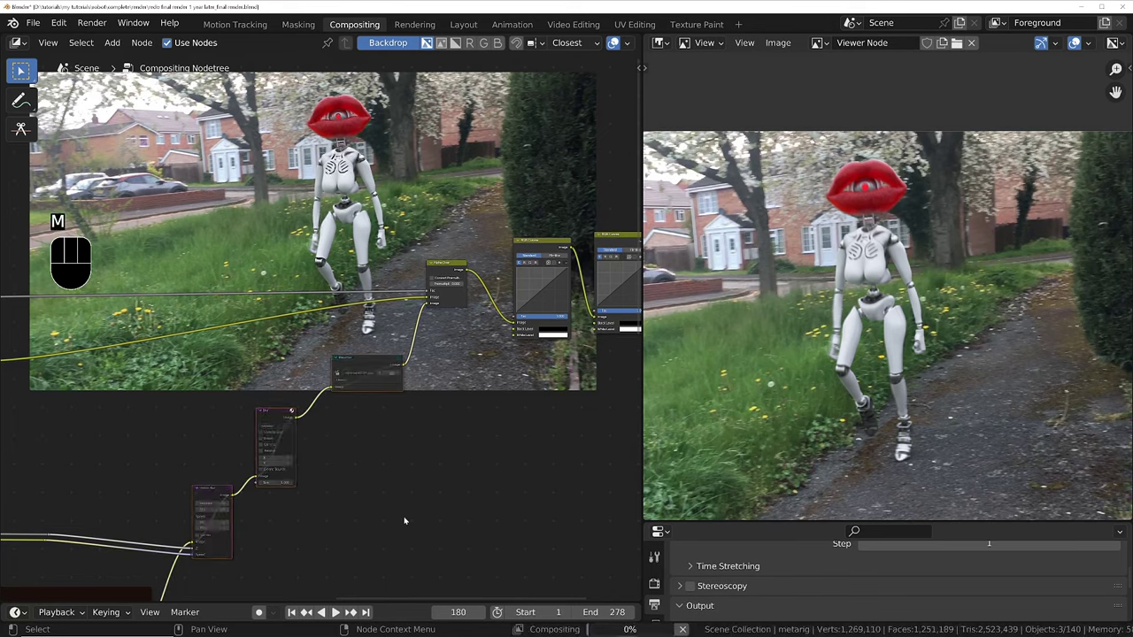
middle_drag(542, 292, 407, 389)
scroll(407, 390, up, 3)
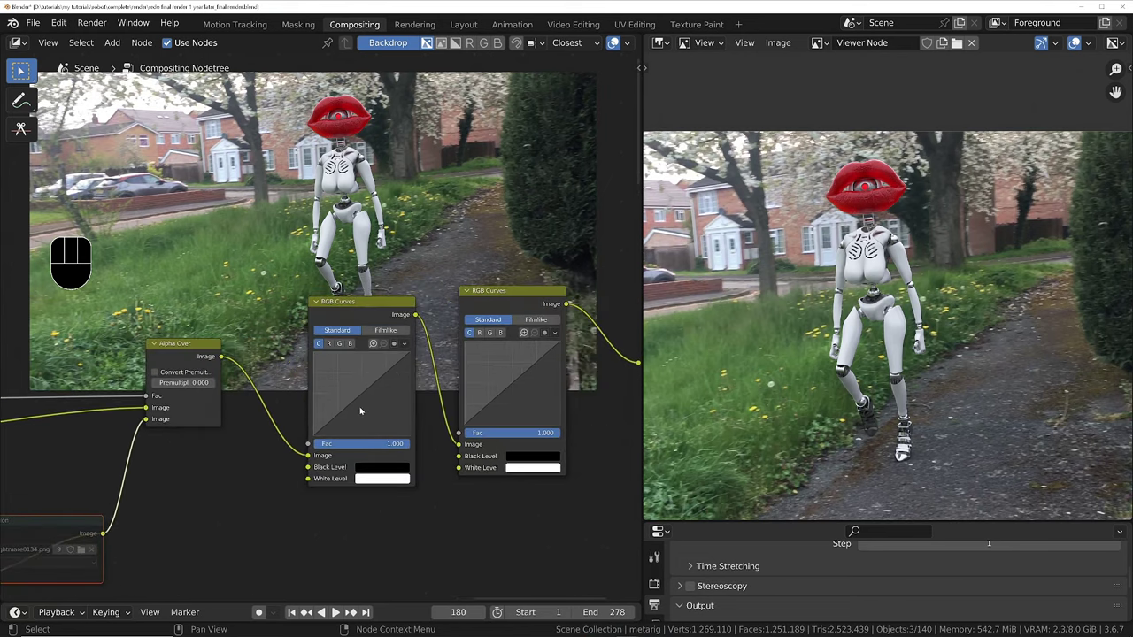
scroll(361, 409, up, 3)
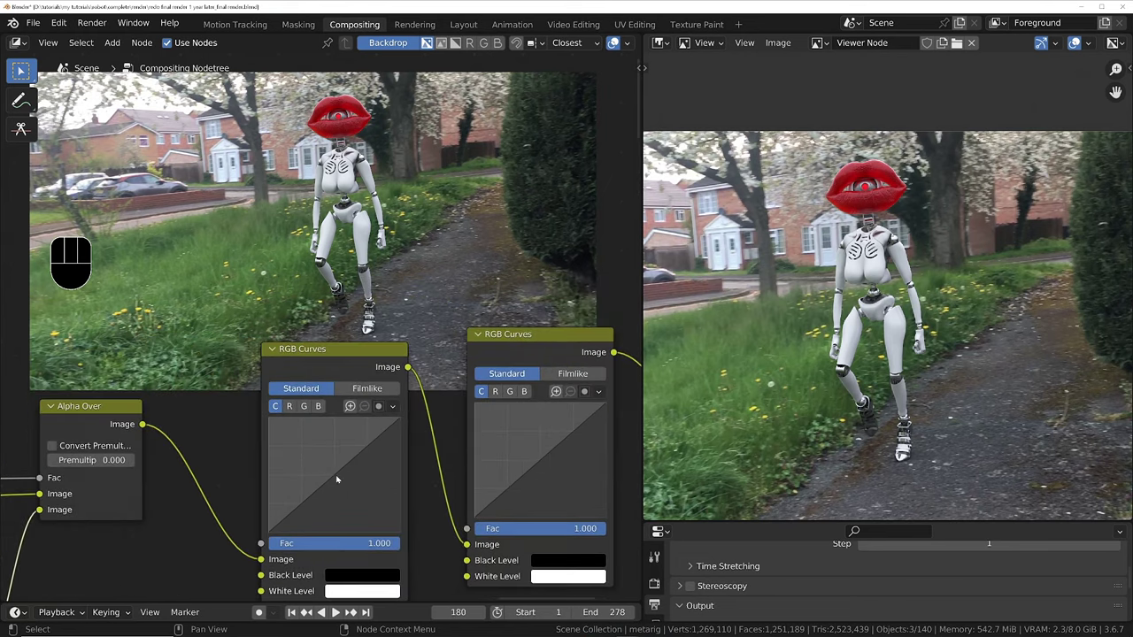
Raise the first RGB Curves midpoint and add second-curve points near 0.2 and 0.7.
drag(336, 479, 336, 467)
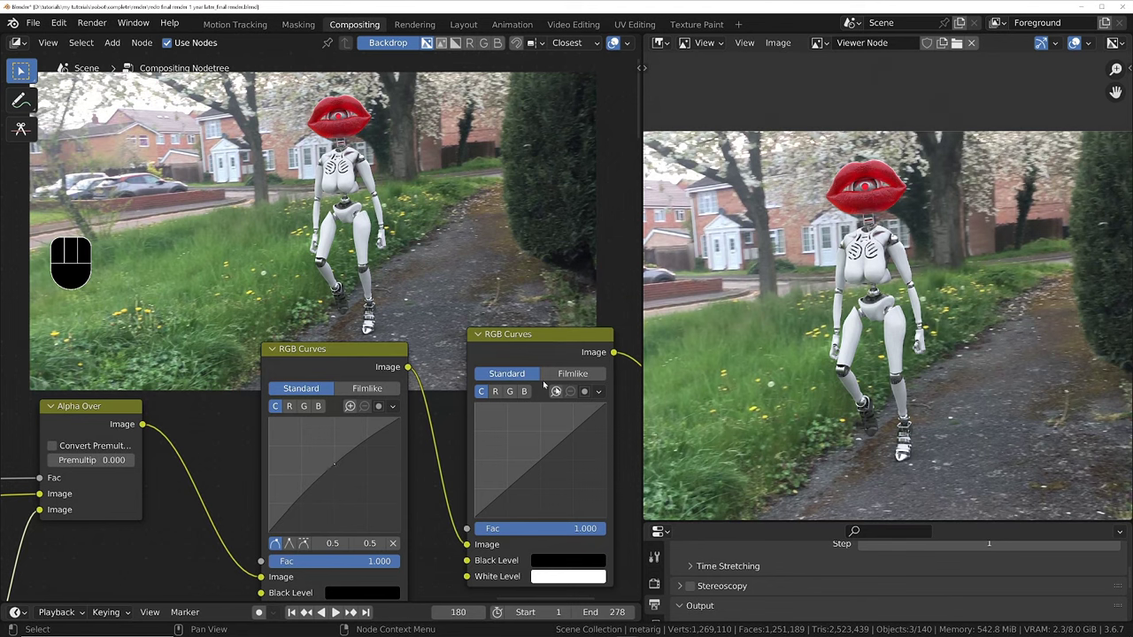
scroll(543, 382, up, 4)
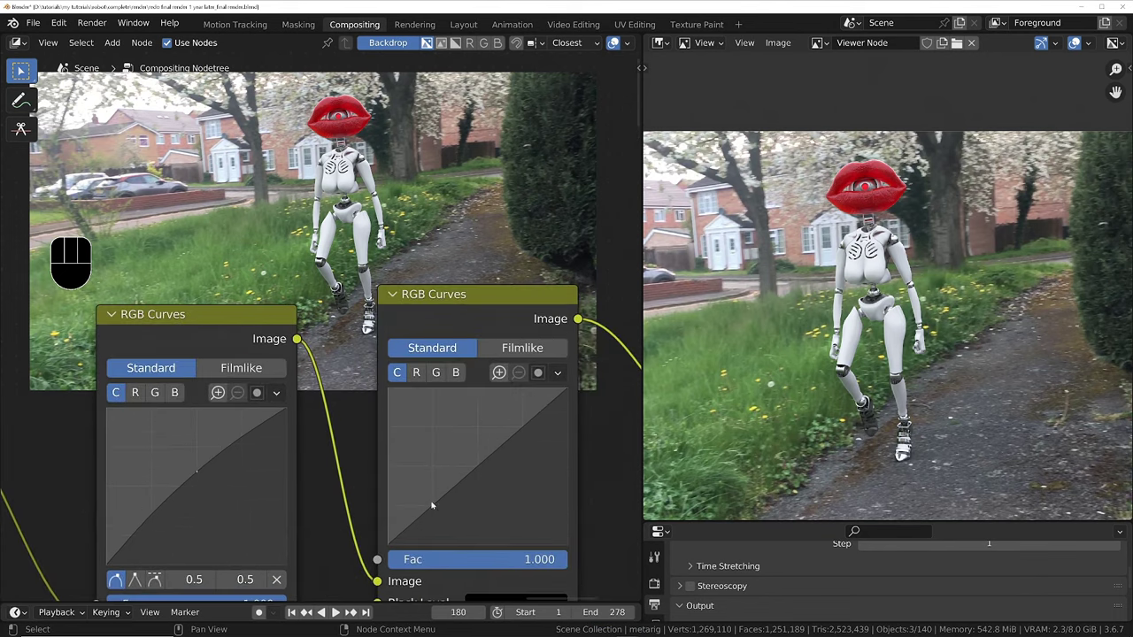
click(434, 509)
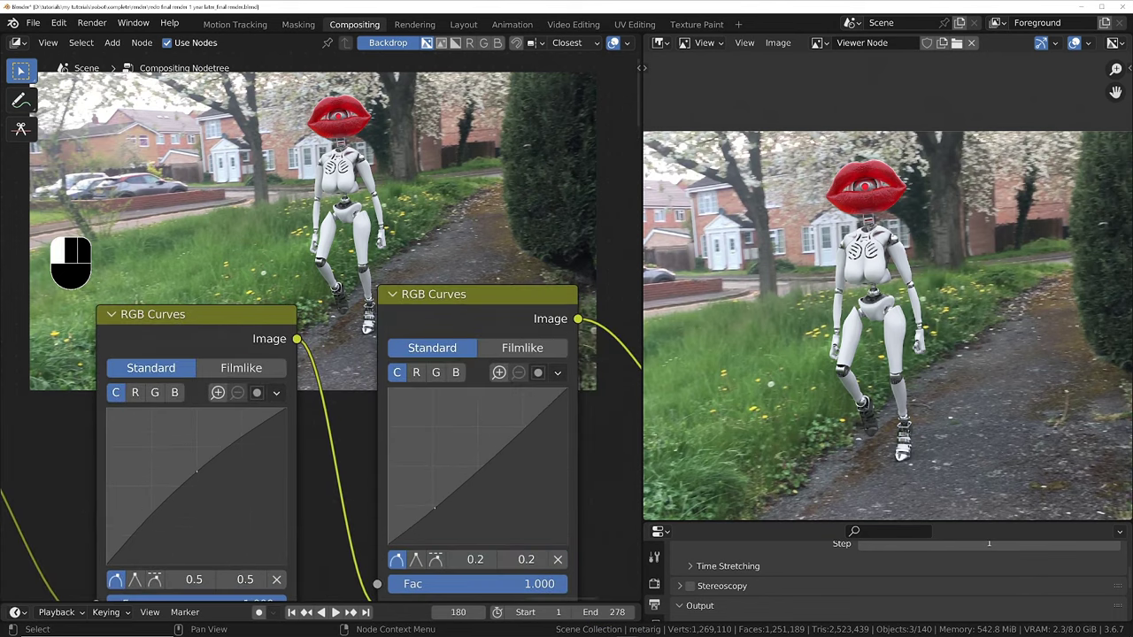
click(525, 427)
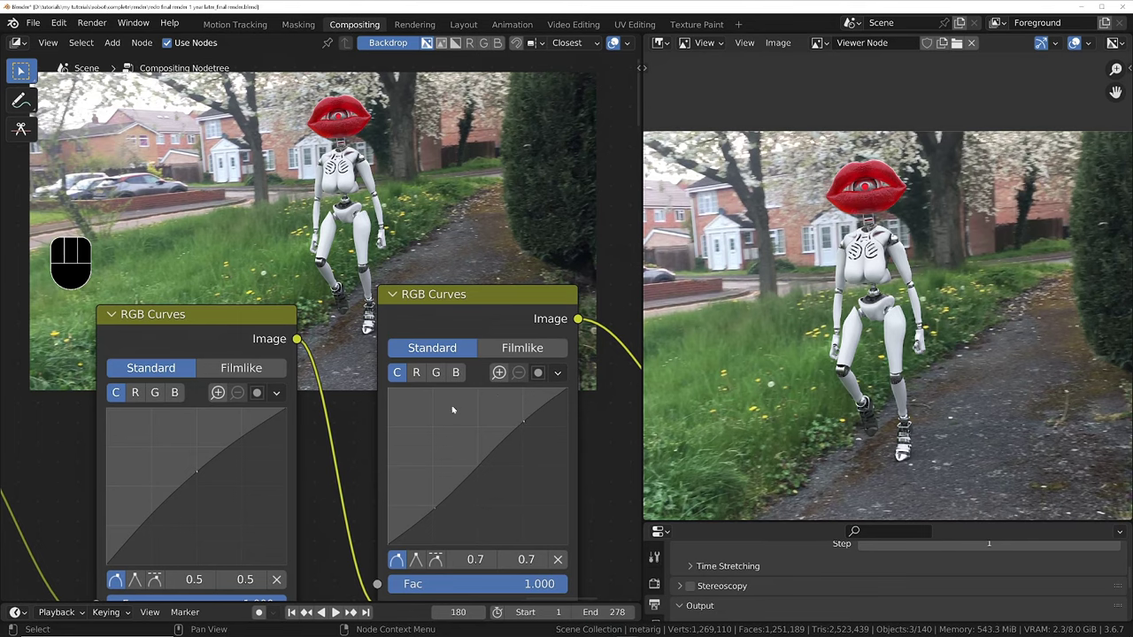
scroll(396, 429, down, 5)
drag(796, 522, 797, 352)
Switch the output file format to FFmpeg Video.
scroll(790, 183, down, 2)
scroll(790, 183, up, 1)
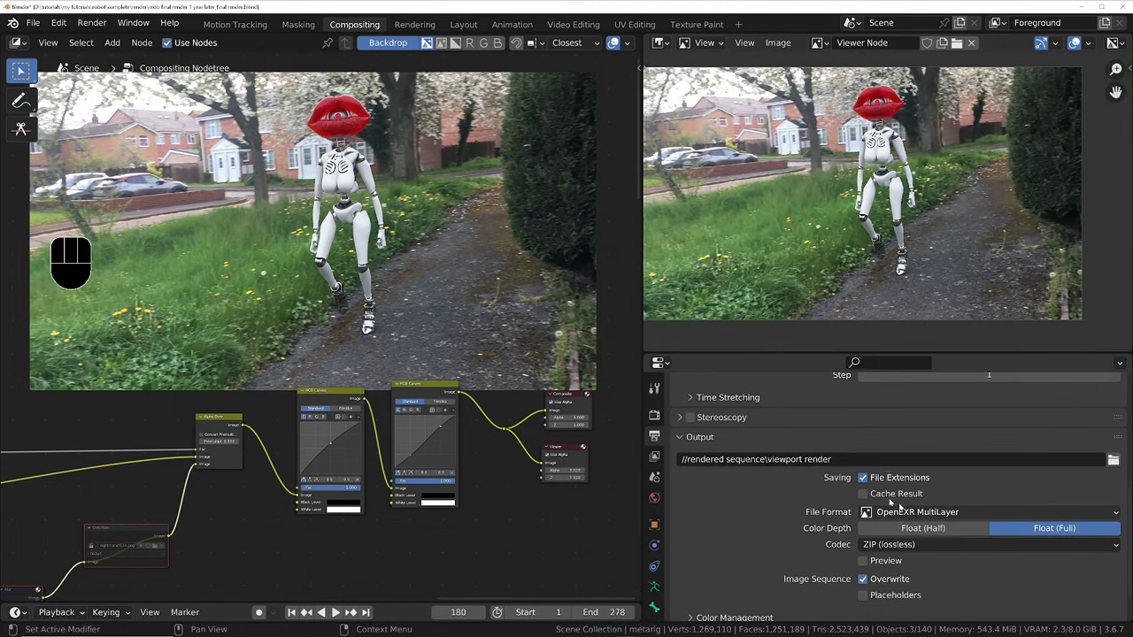
click(864, 512)
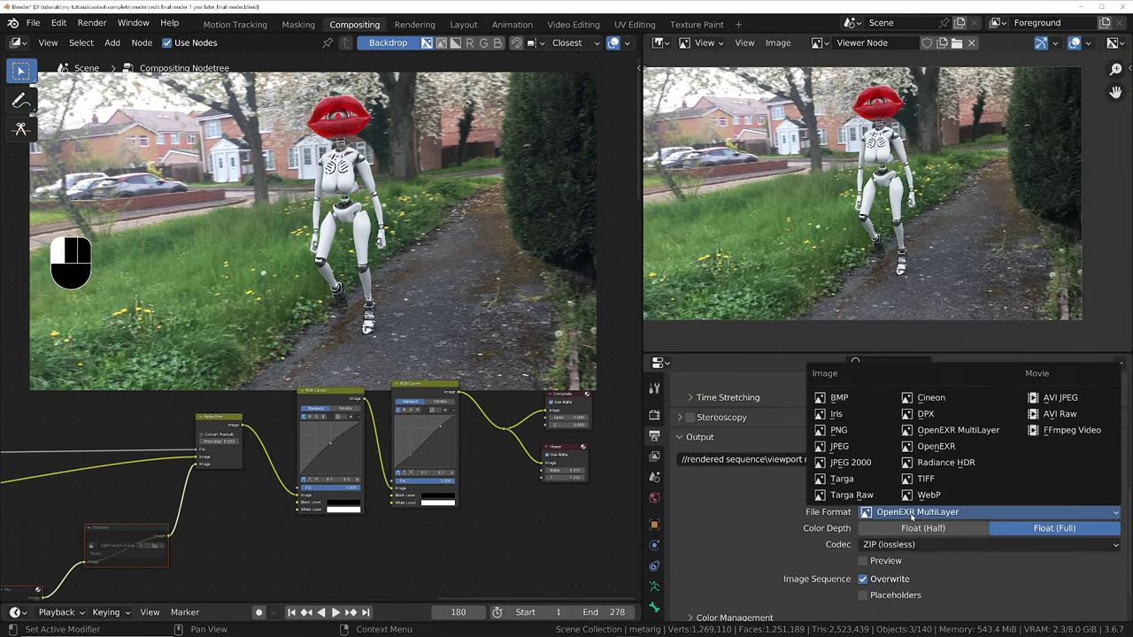
click(1041, 430)
Change the video container from Matroska to MPEG-4, keeping High Quality output.
scroll(810, 478, down, 3)
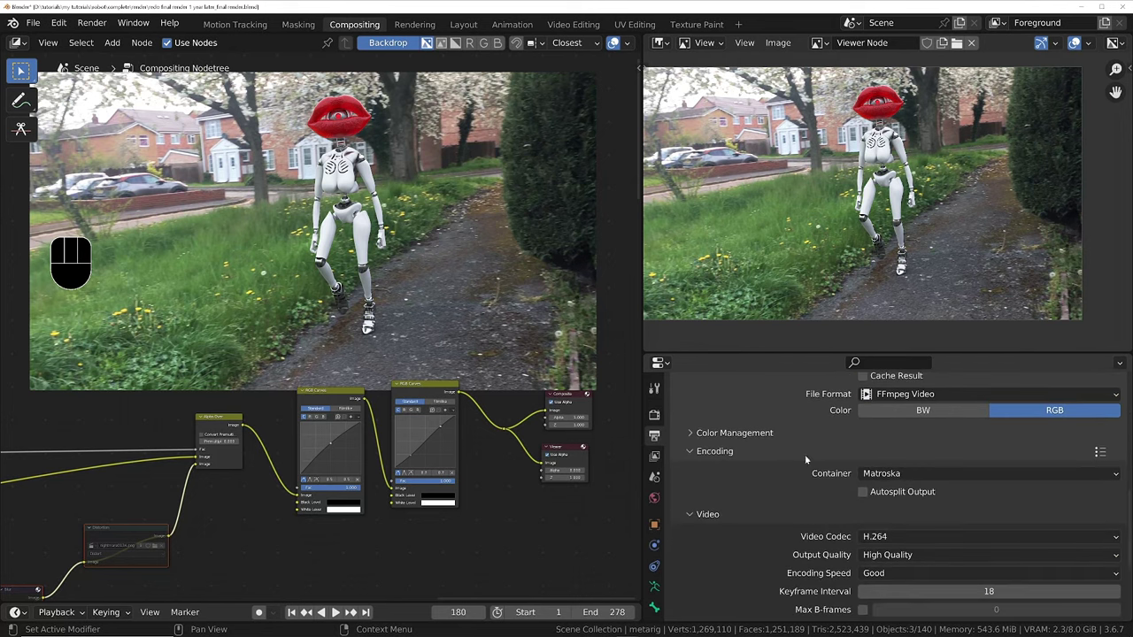
click(953, 476)
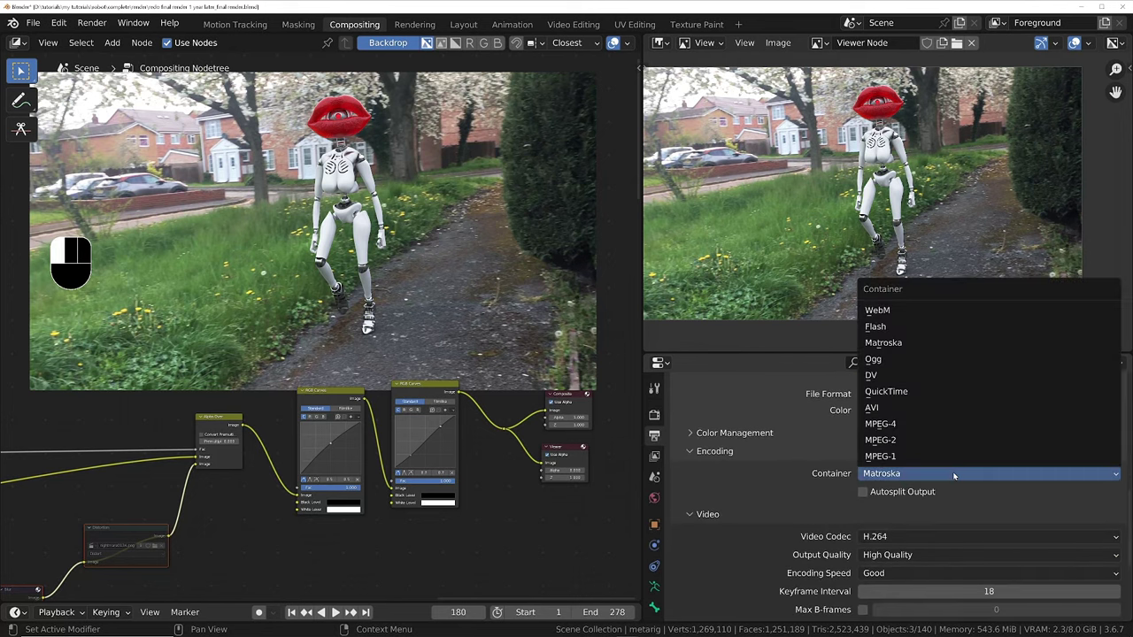
click(900, 422)
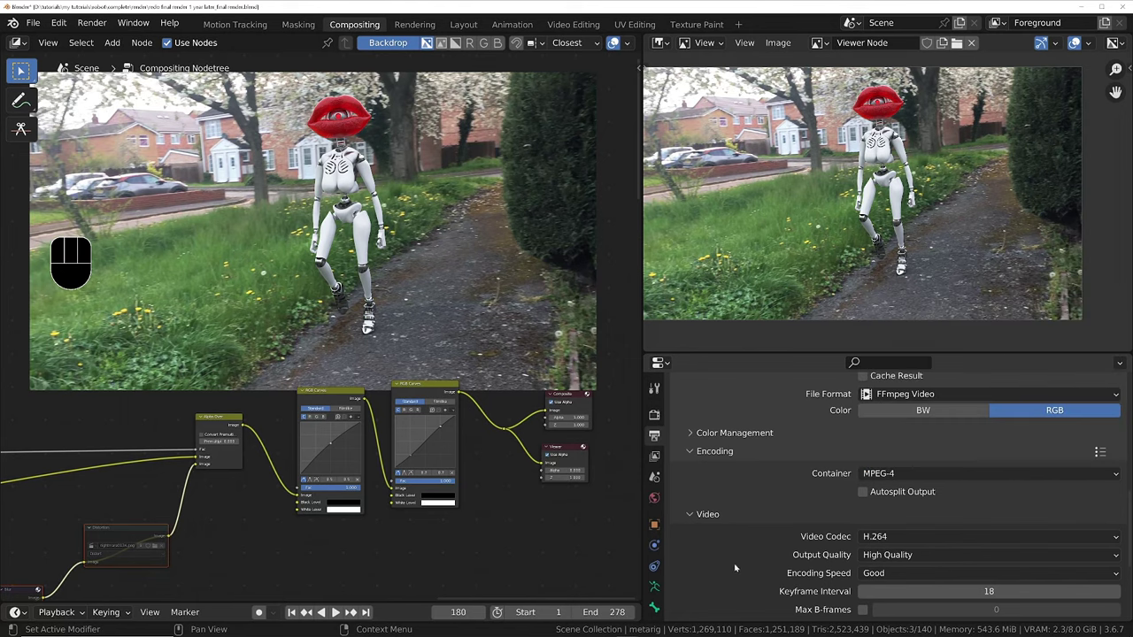
scroll(736, 569, down, 2)
click(872, 497)
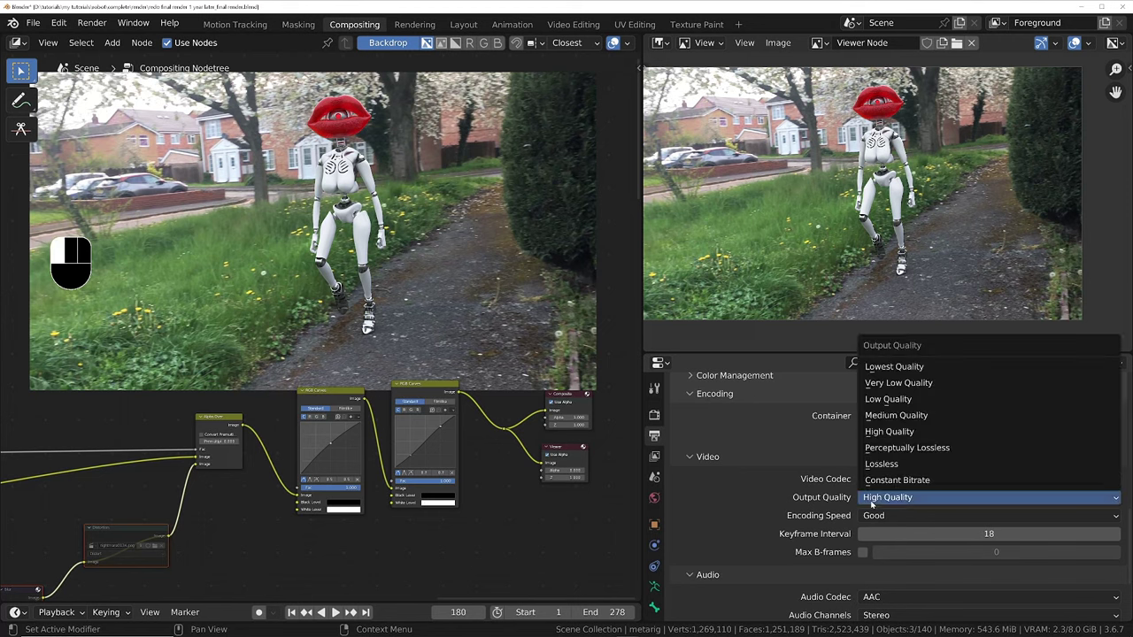
click(871, 498)
scroll(967, 559, down, 3)
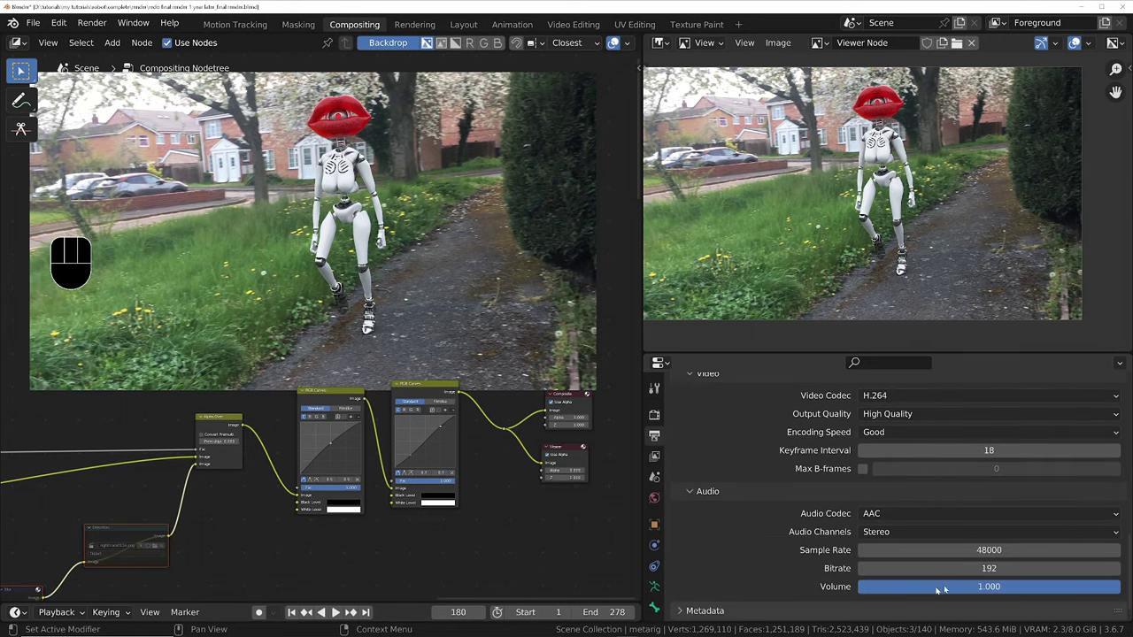
scroll(757, 434, up, 8)
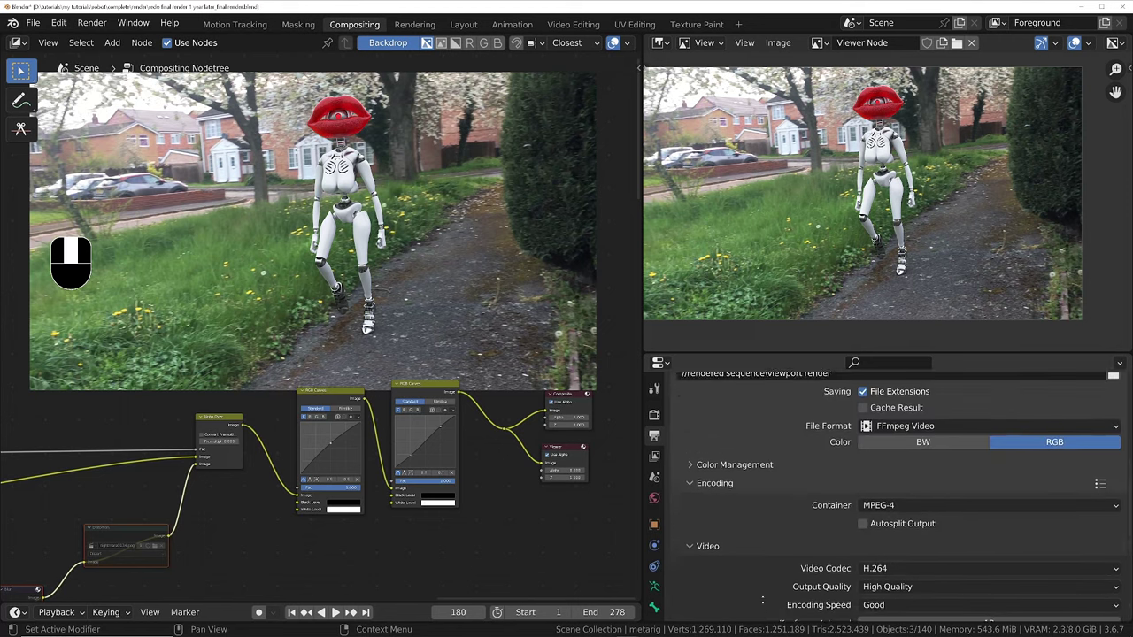
Rename the output folder to 'final render 2023' and the file to 'what the.mp4'.
click(710, 435)
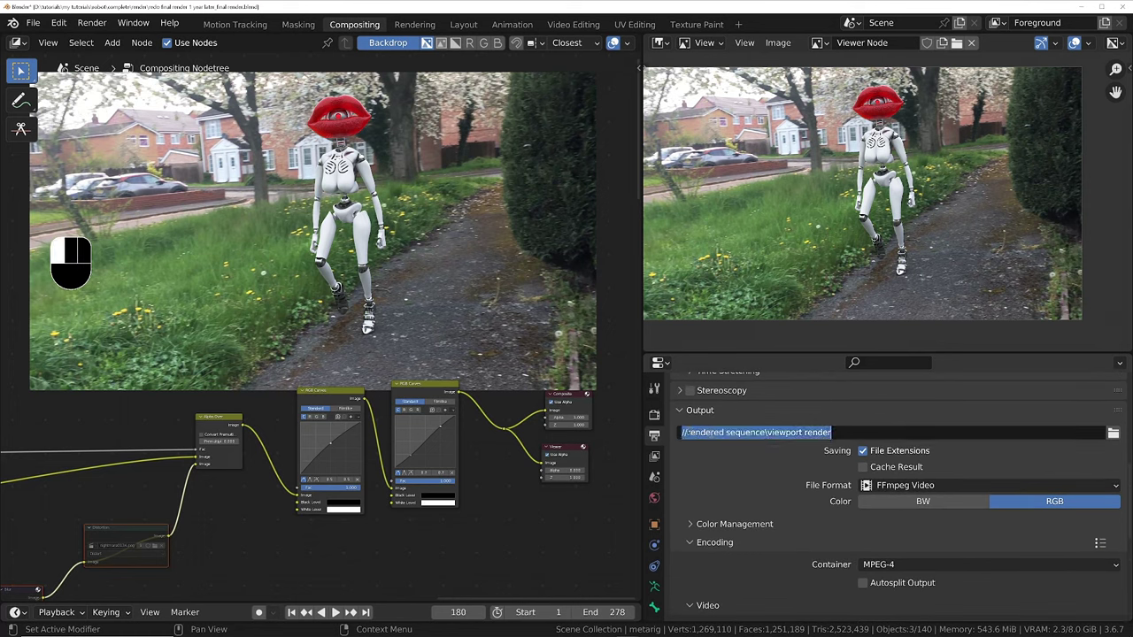
key(Home)
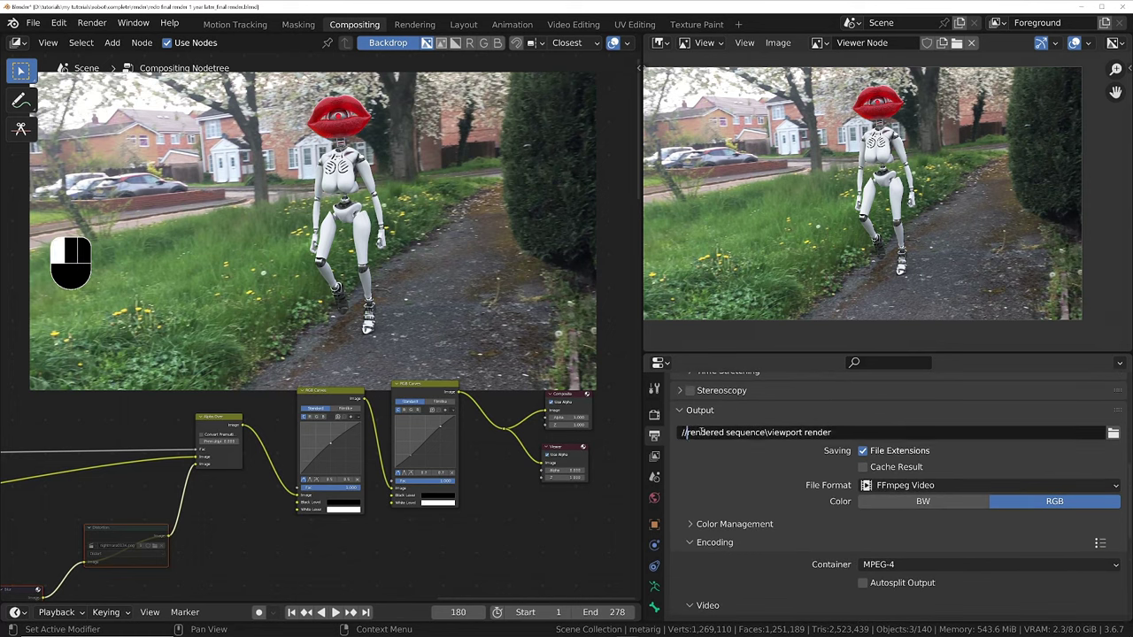
key(ctrl+shift+Right)
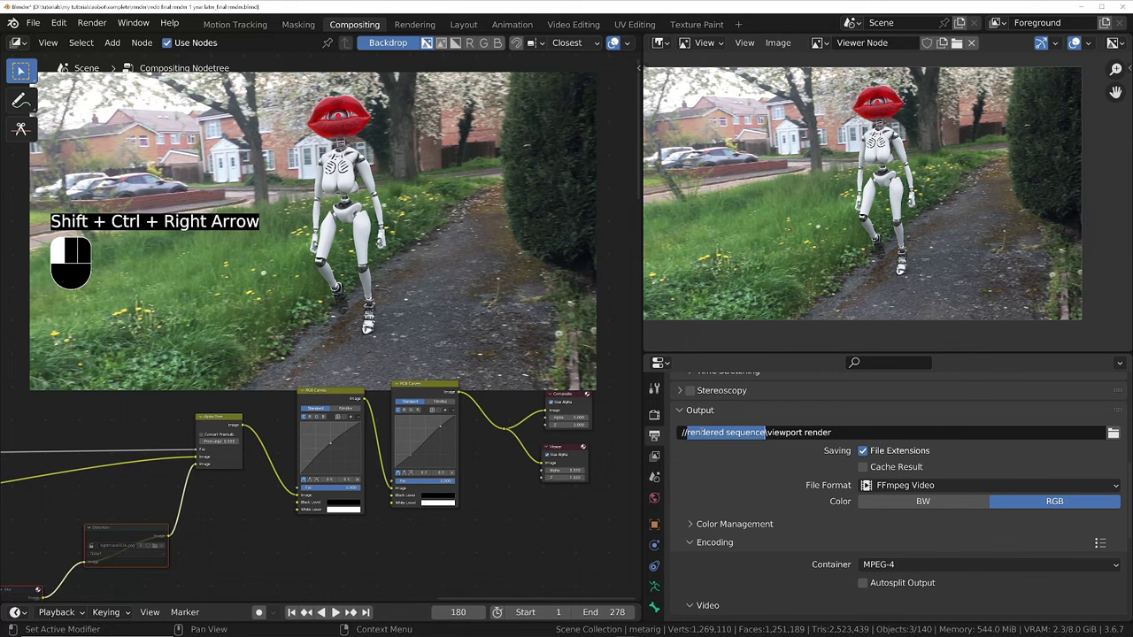
text(final render 3)
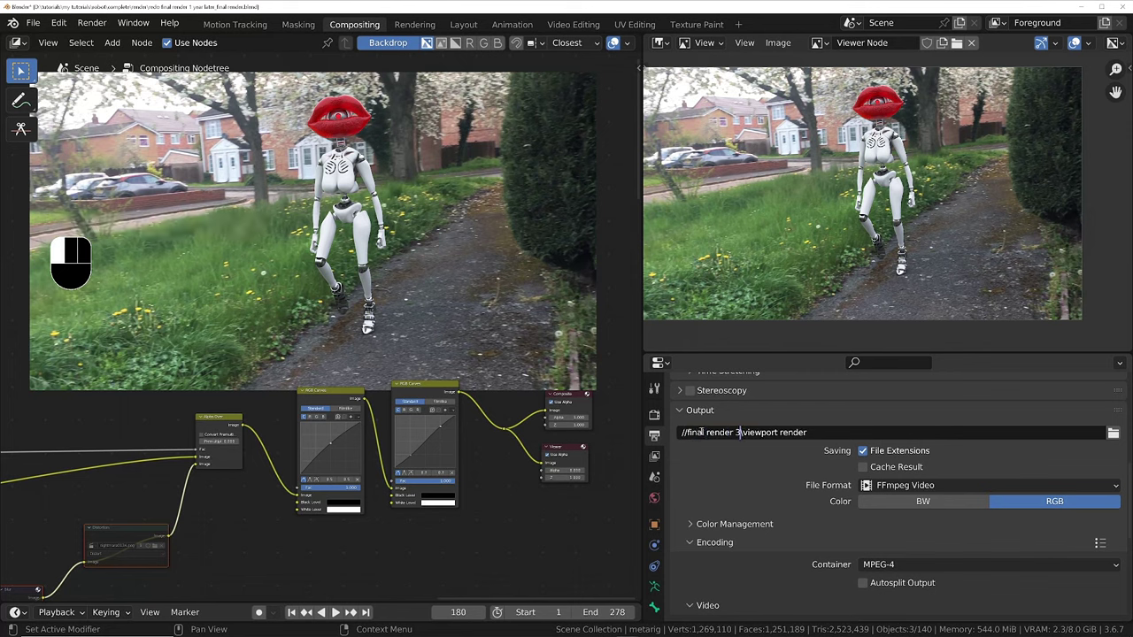
key(BackSpace)
text(2023)
key(ctrl+shift+Right)
key(ctrl+shift+Right)
text(what the.mp4)
Confirm the path, enable Remove Temporal Flicker in Turbo Tools, and render the animation.
click(749, 488)
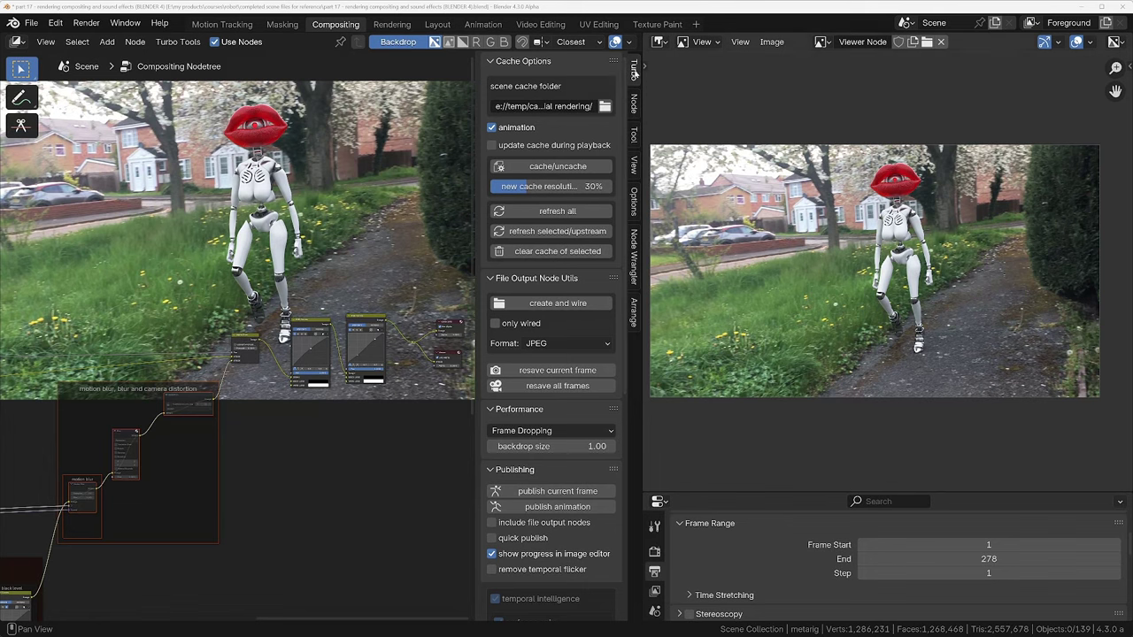
middle_drag(534, 550, 576, 276)
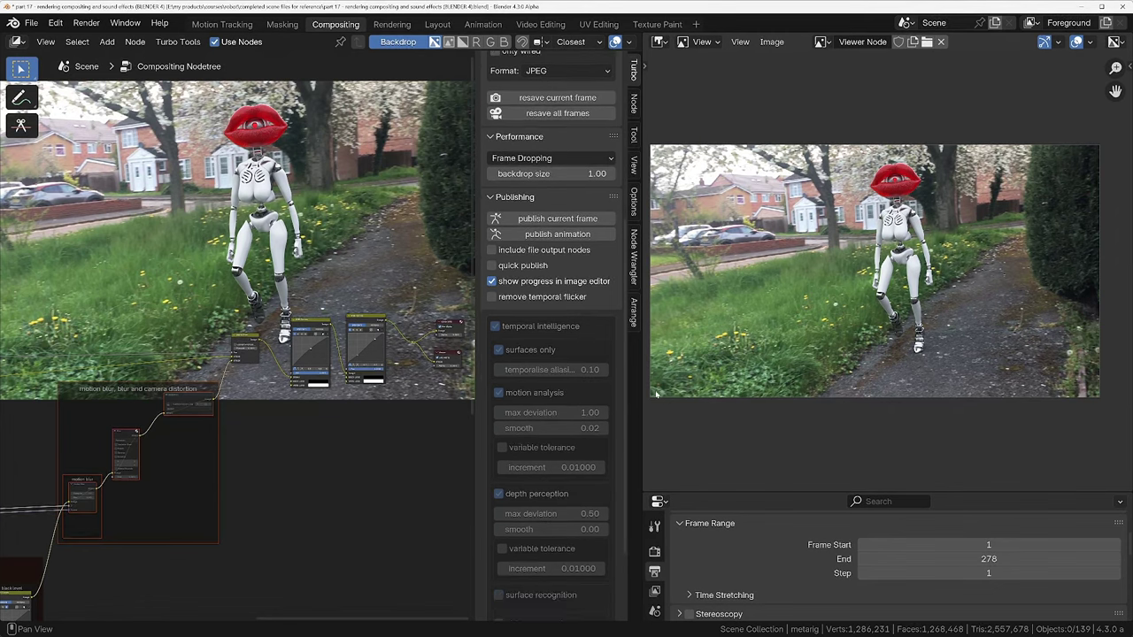
scroll(768, 600, down, 5)
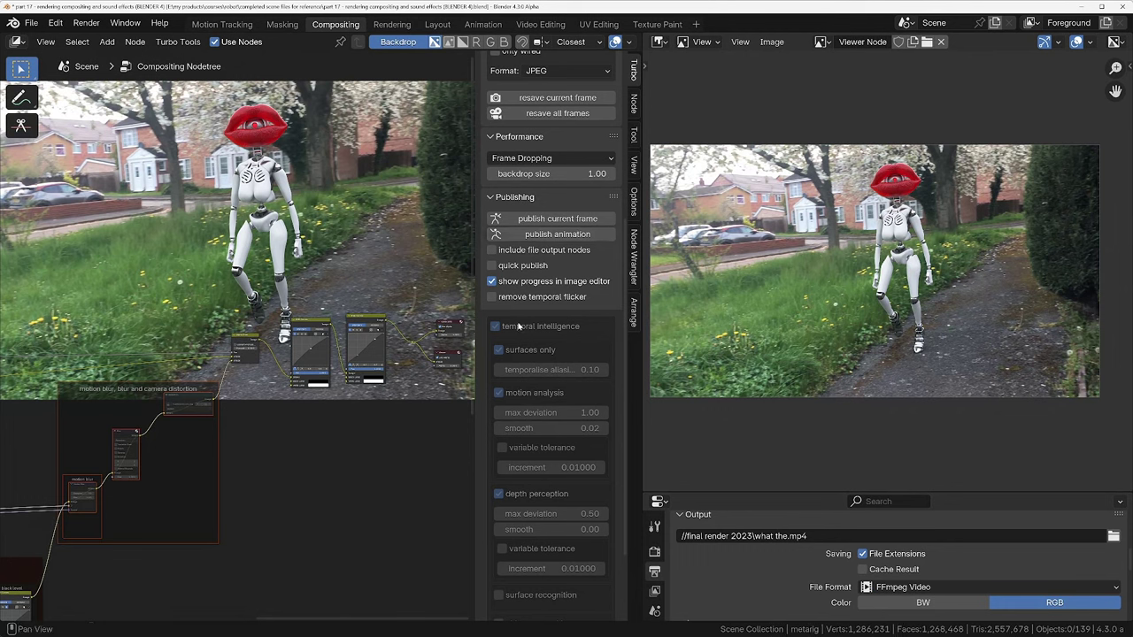
click(492, 297)
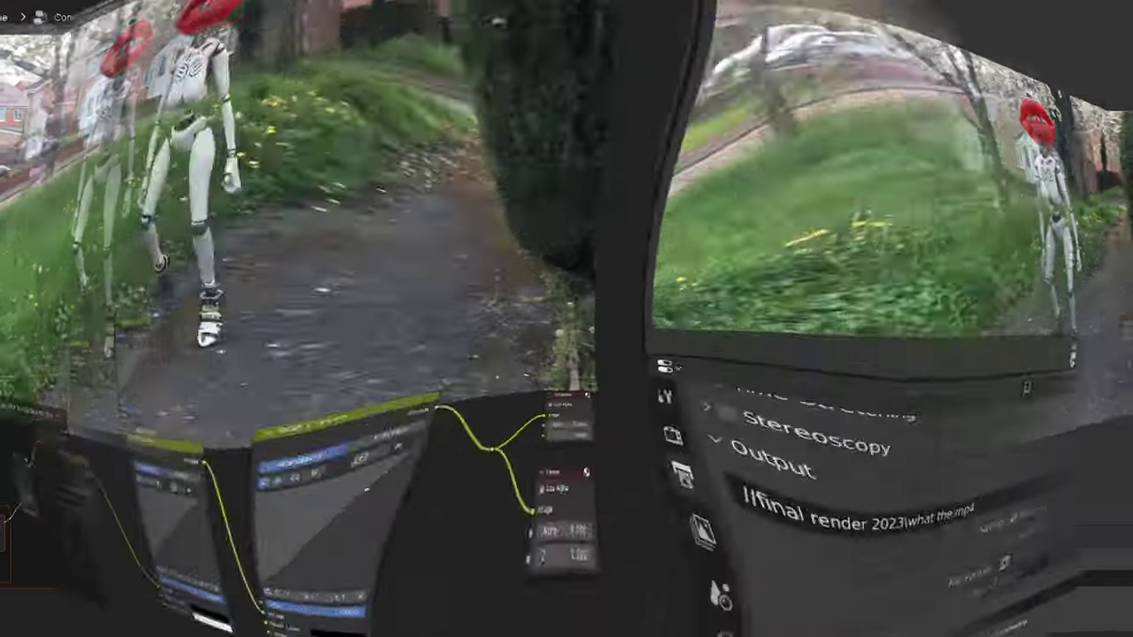
key(ctrl+F12)
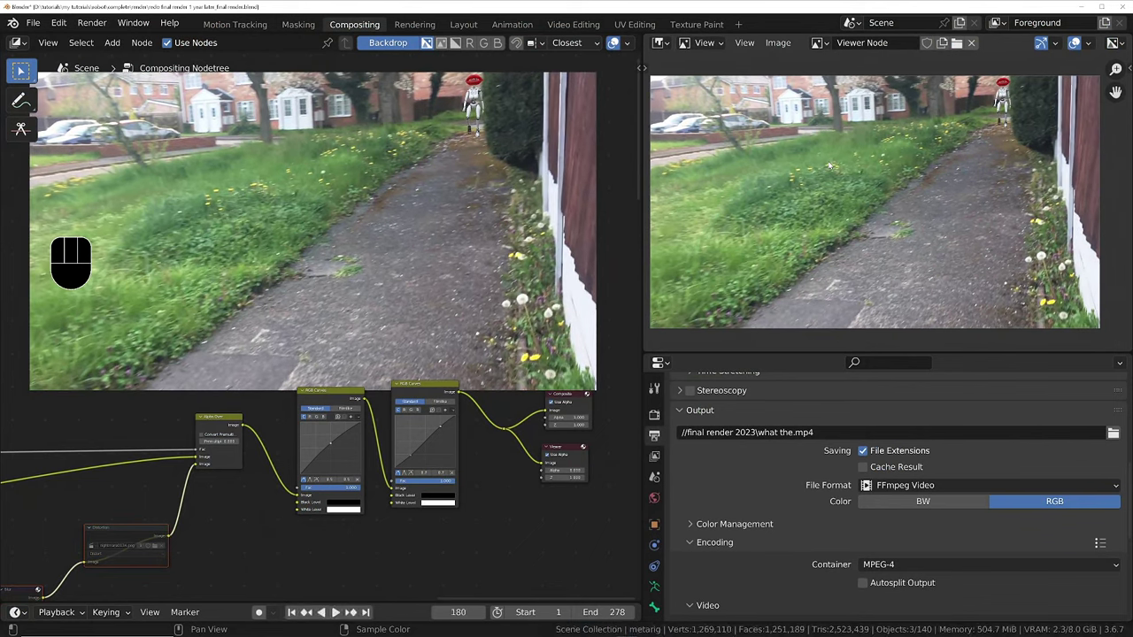
Box-select and unmute the Blur, Vector Blur and Denoise nodes, then re-render with Ctrl+F12.
middle_drag(181, 531, 394, 336)
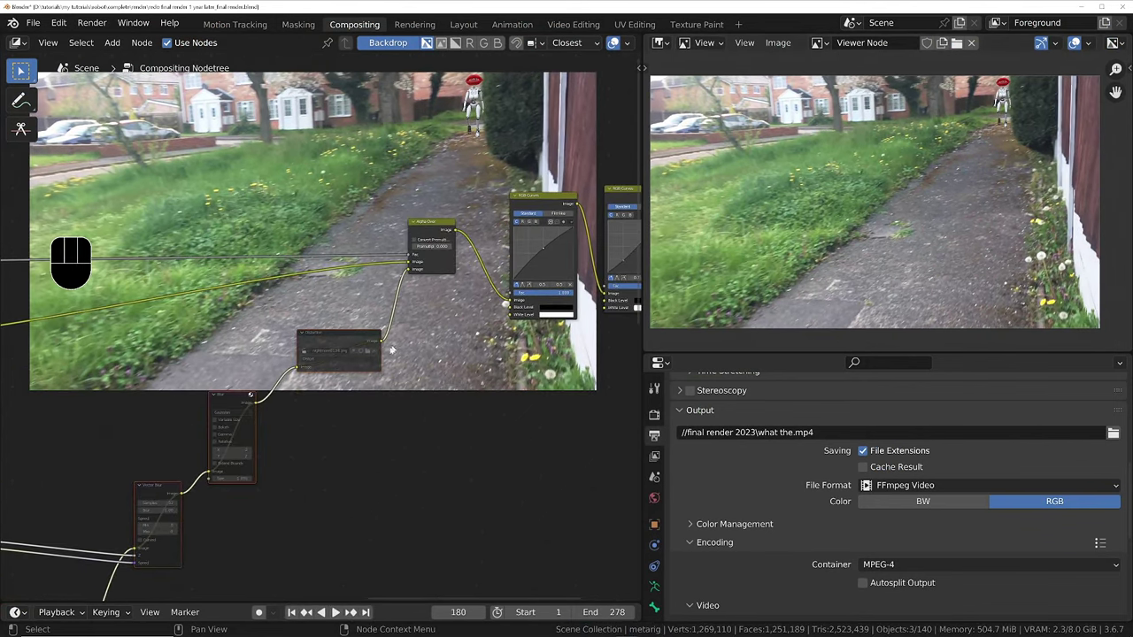
drag(133, 346, 339, 520)
key(m)
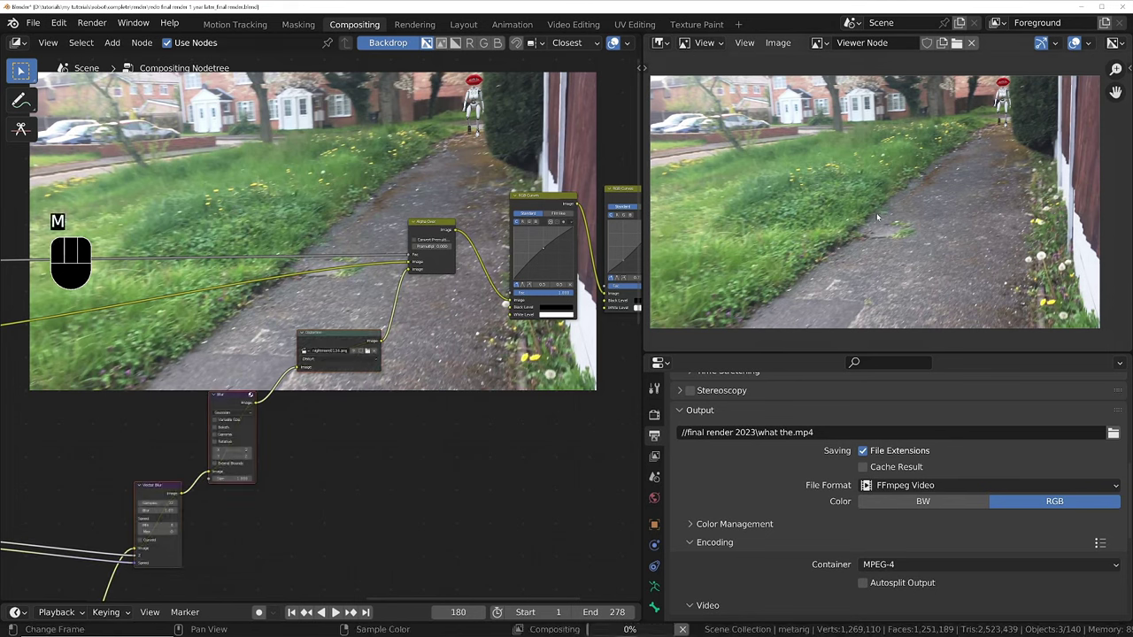
key(ctrl+F12)
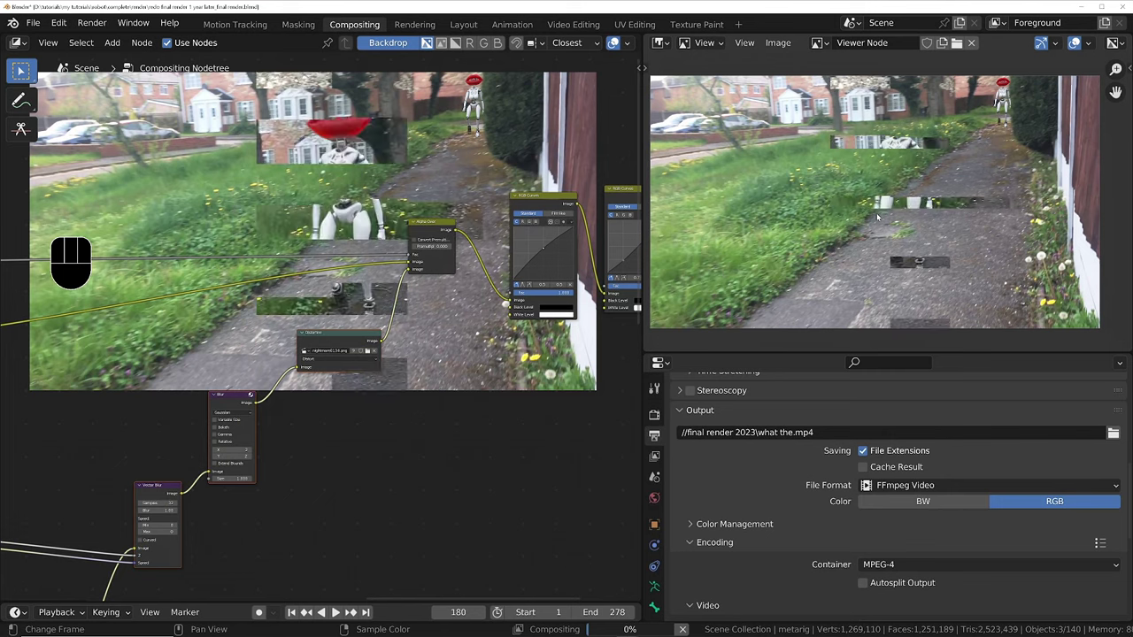